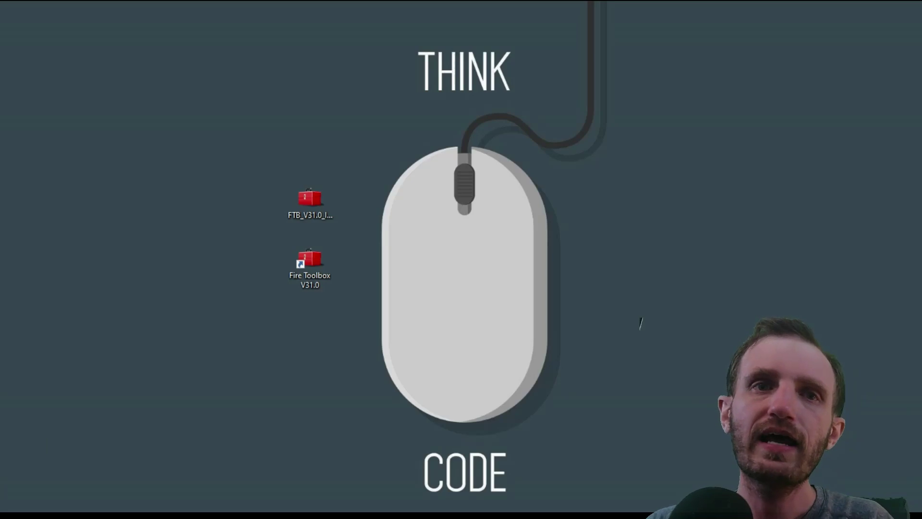
Step: Launch Google Chrome from the Start menu and let it open a blank New Tab page
key(super)
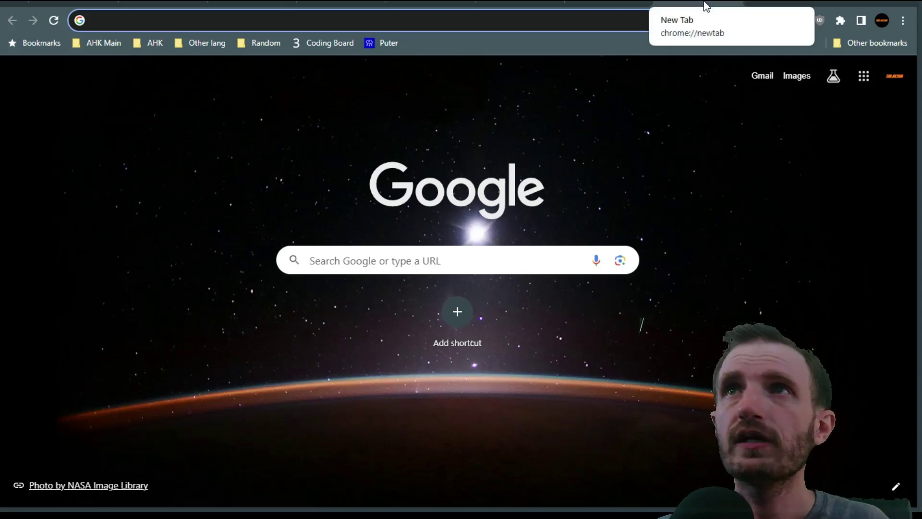
Step: Load puter.com from the Puter bookmark
click(384, 44)
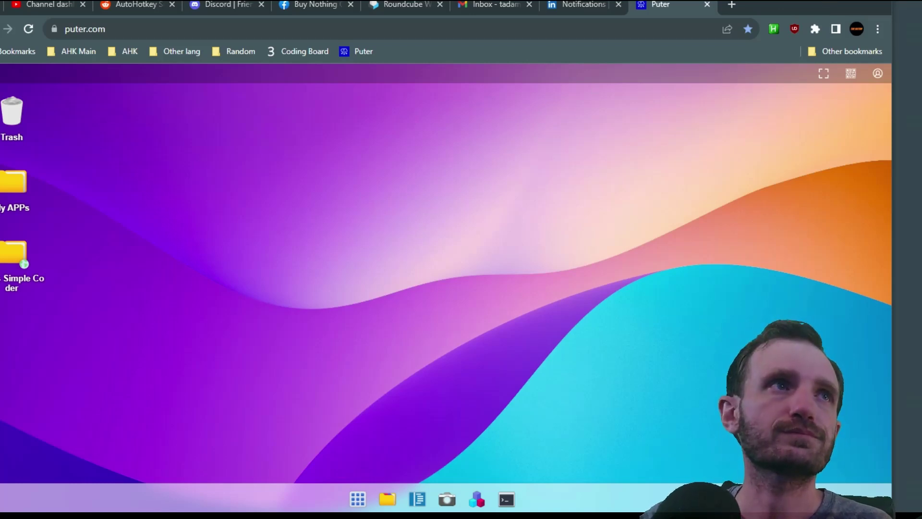
Step: Upload tb logo 2.JPG to the desktop, then confirm TABs Simple Coder holds Index.html, main.css, main.js
drag(48, 144, 452, 303)
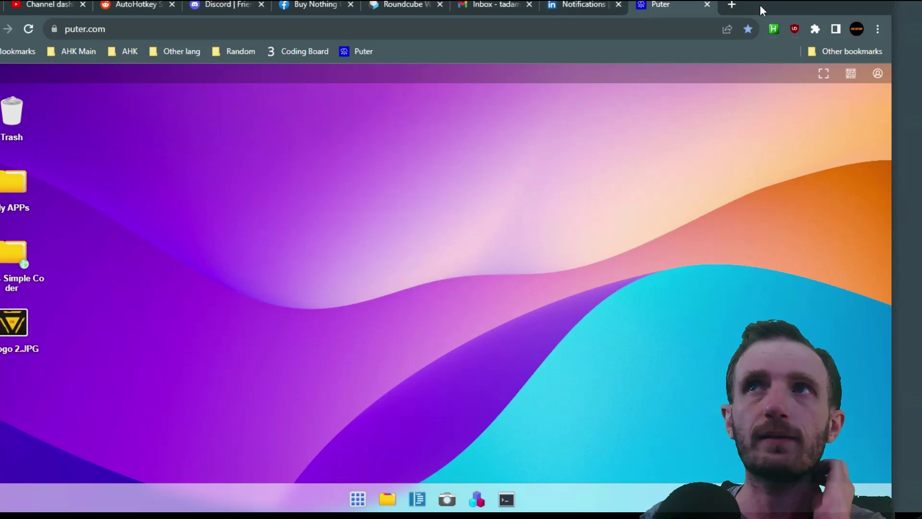
drag(759, 4, 791, 2)
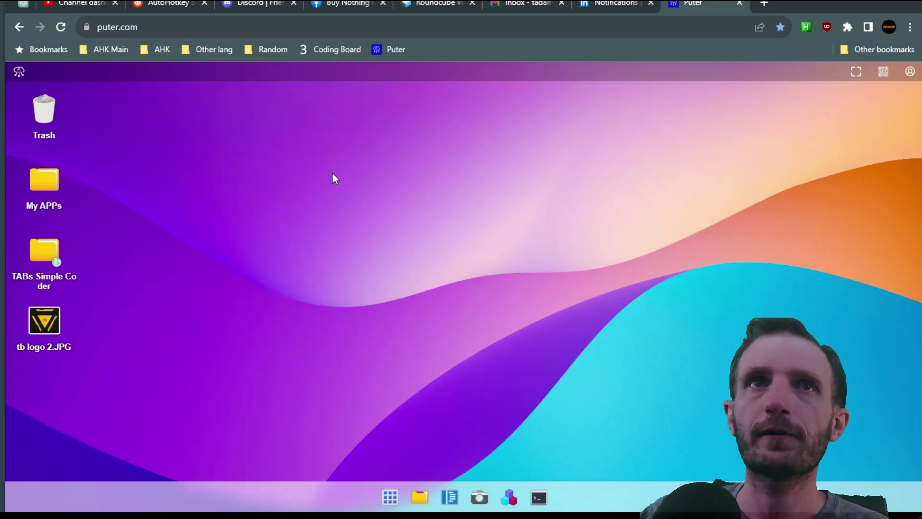
double_click(42, 253)
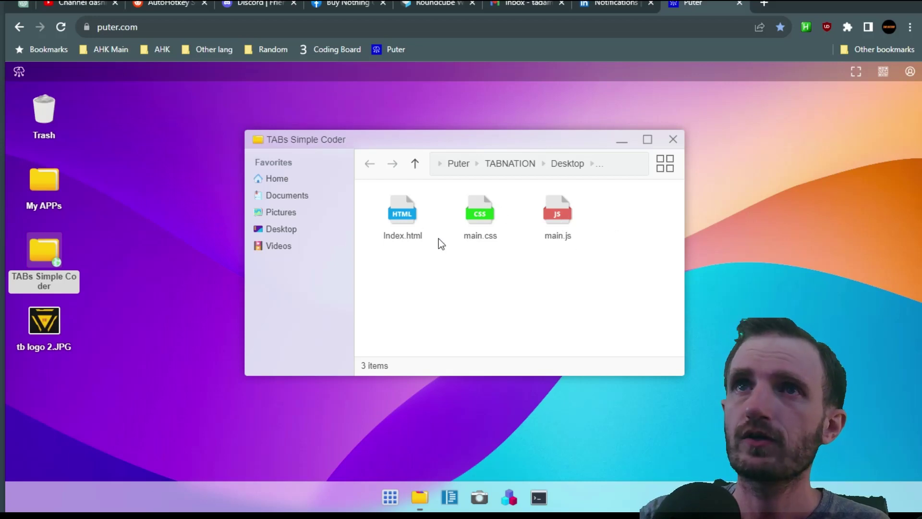
click(673, 139)
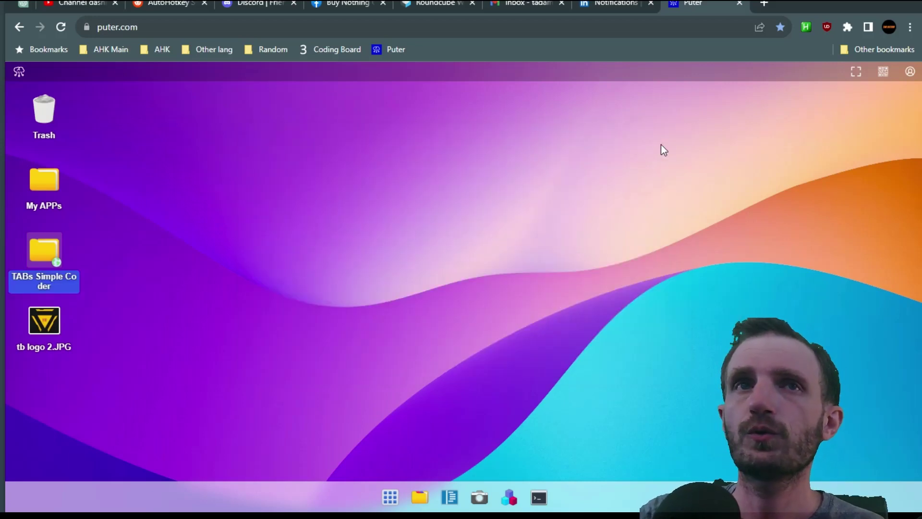
click(241, 283)
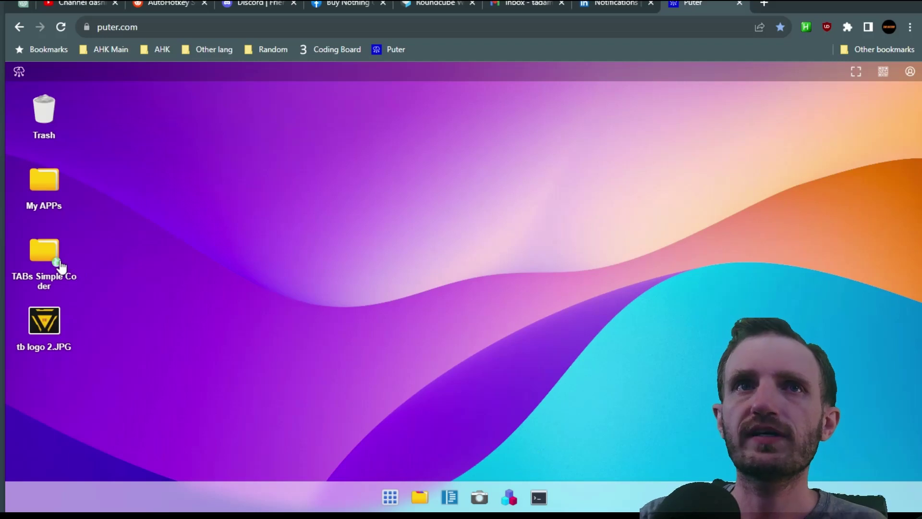
Step: Create an app from the TABs Simple Coder folder and title it 'tab youtube test'
right_click(42, 250)
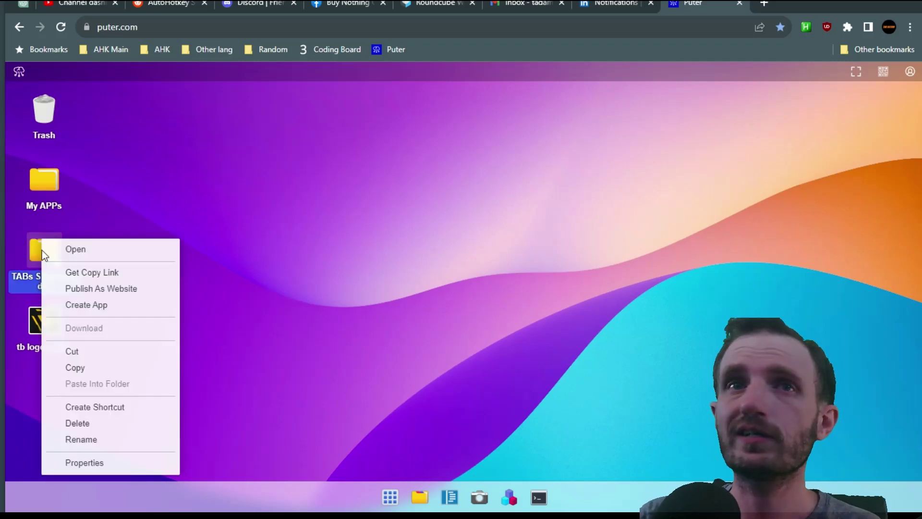
click(118, 304)
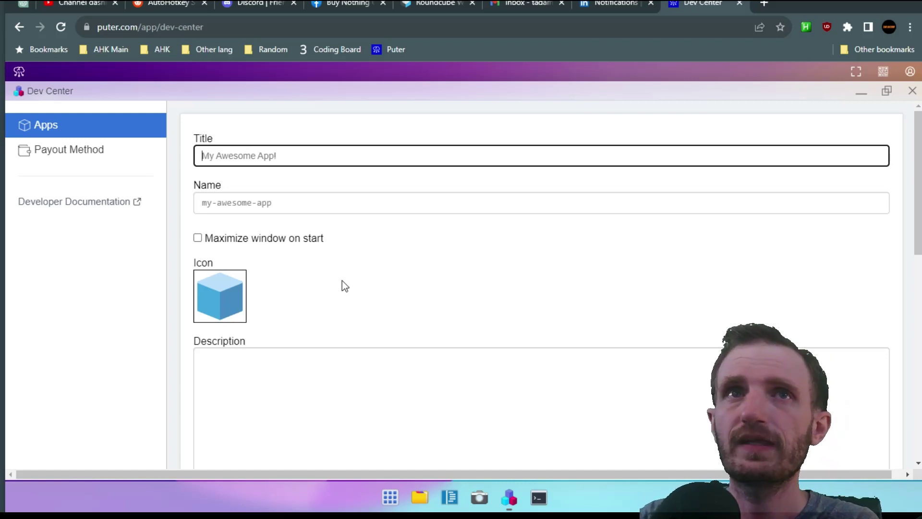
click(252, 158)
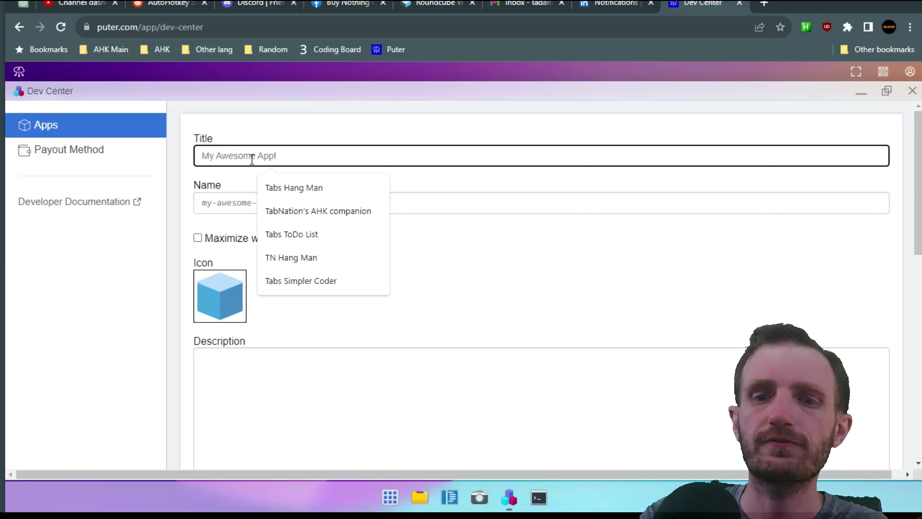
text(tab you)
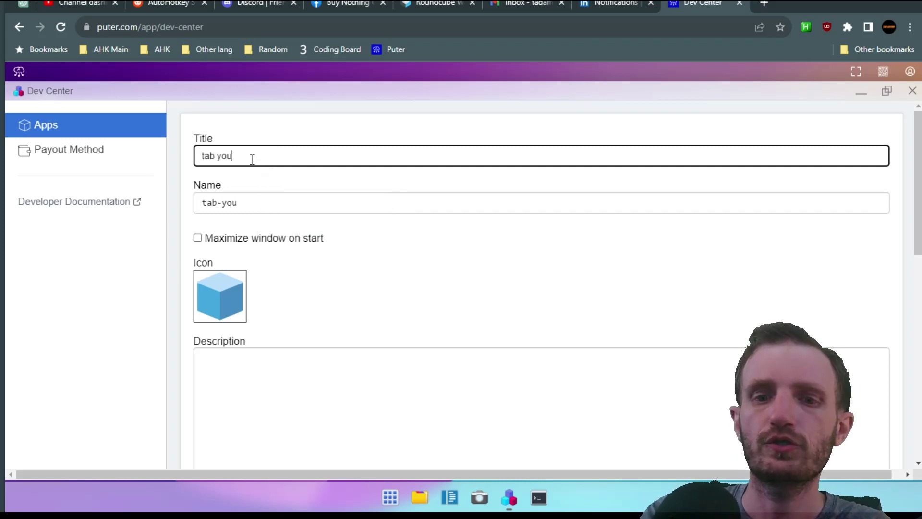
text(tb)
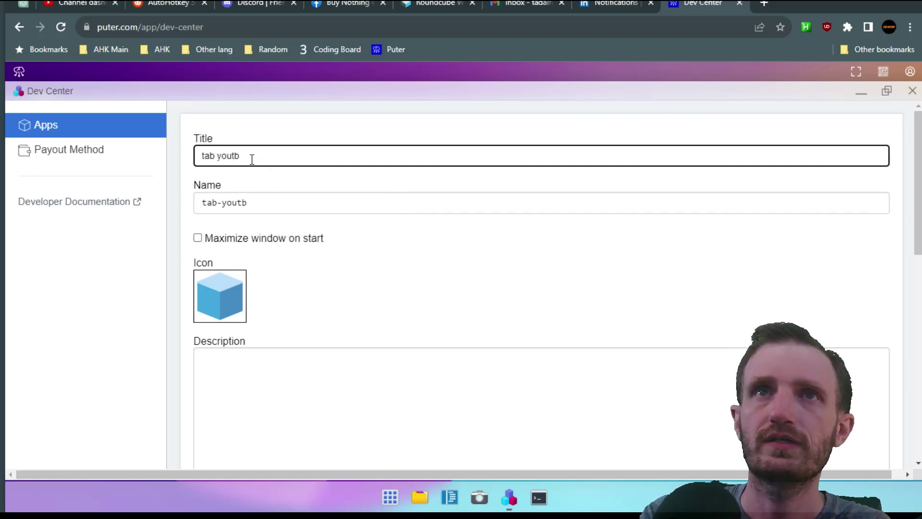
text(eube test)
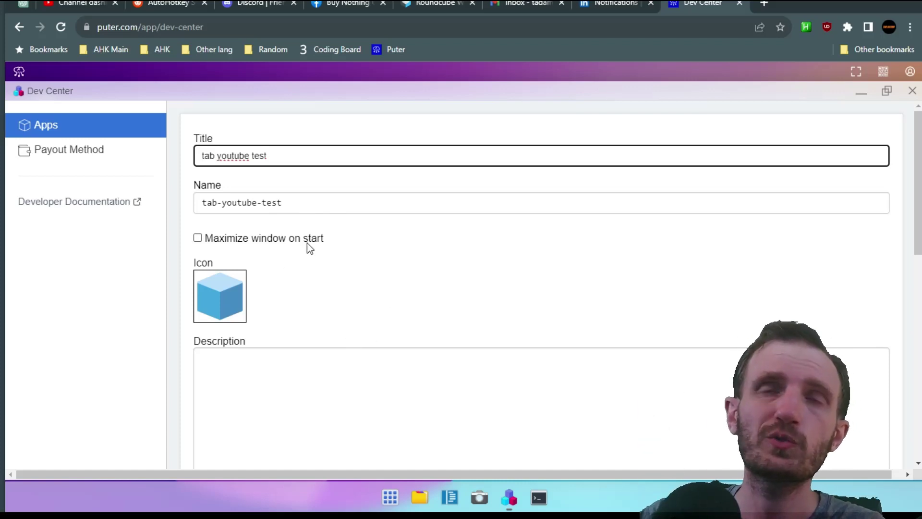
scroll(305, 222, down, 3)
scroll(305, 224, up, 3)
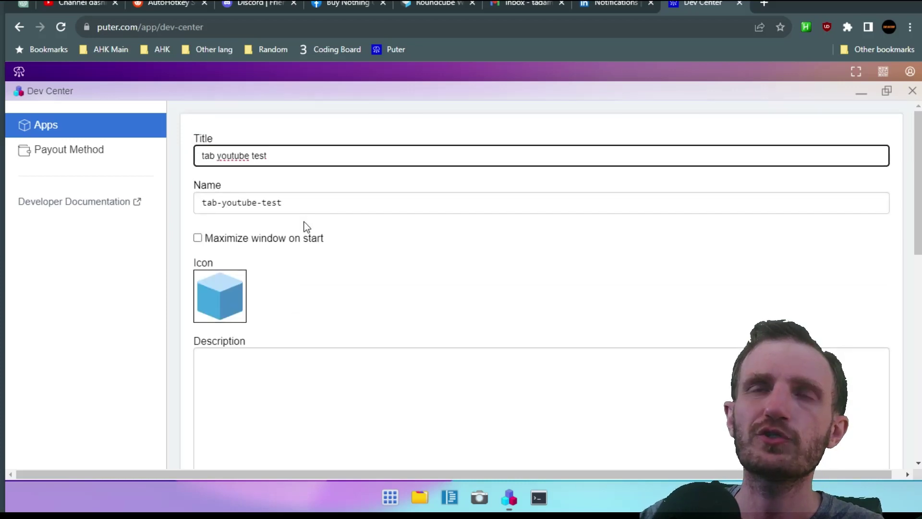
scroll(313, 229, down, 3)
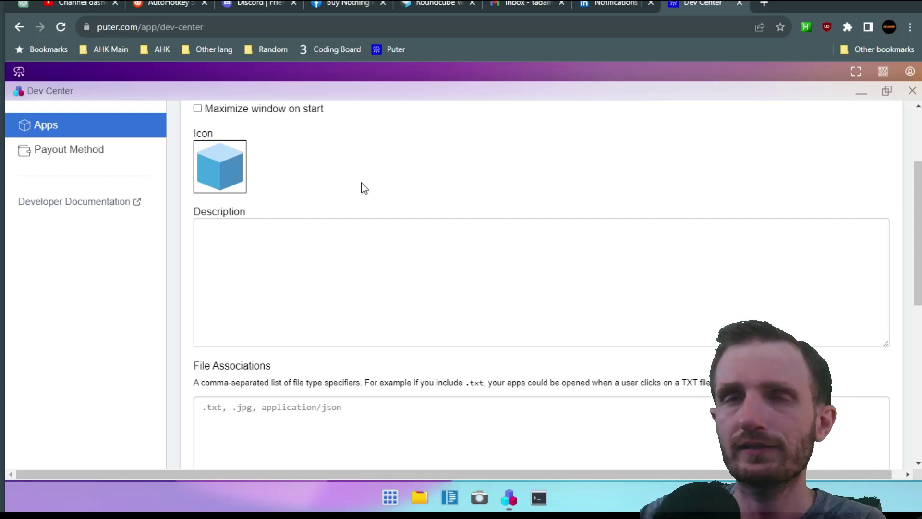
Step: Set the app icon to the tb logo 2.JPG image
click(214, 163)
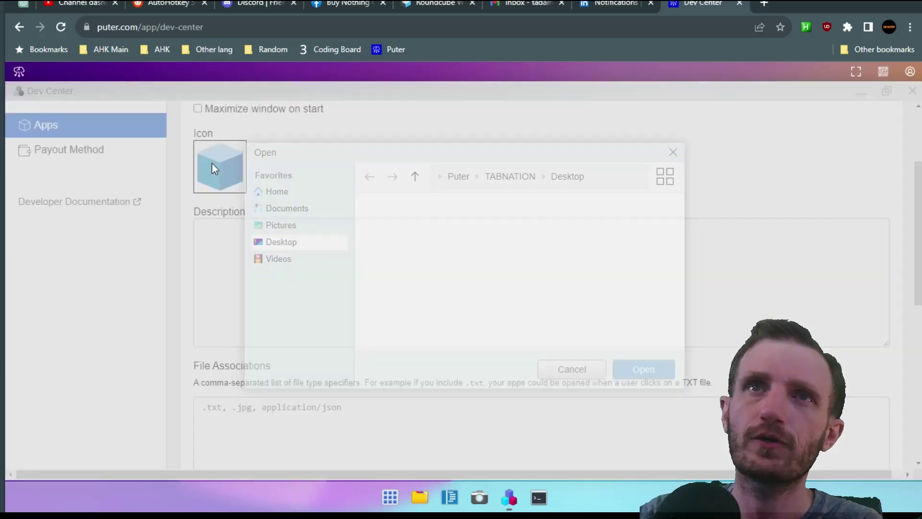
click(557, 221)
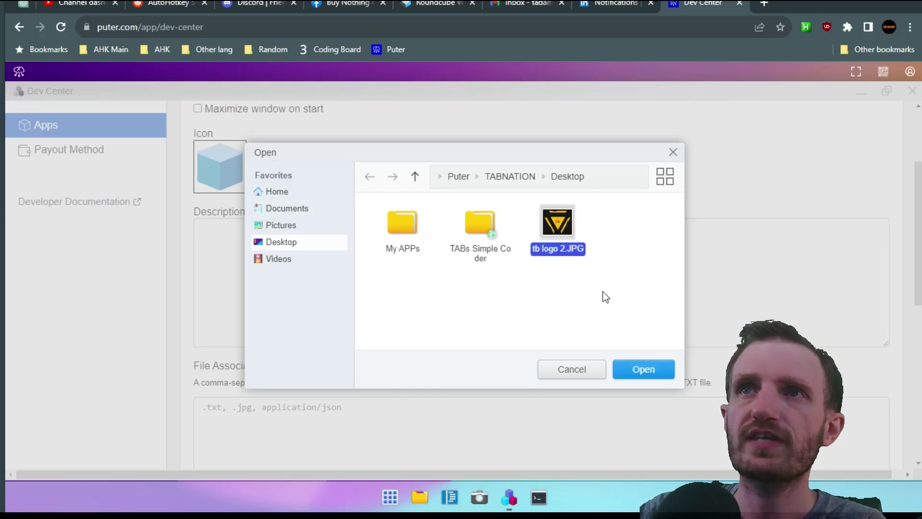
click(642, 370)
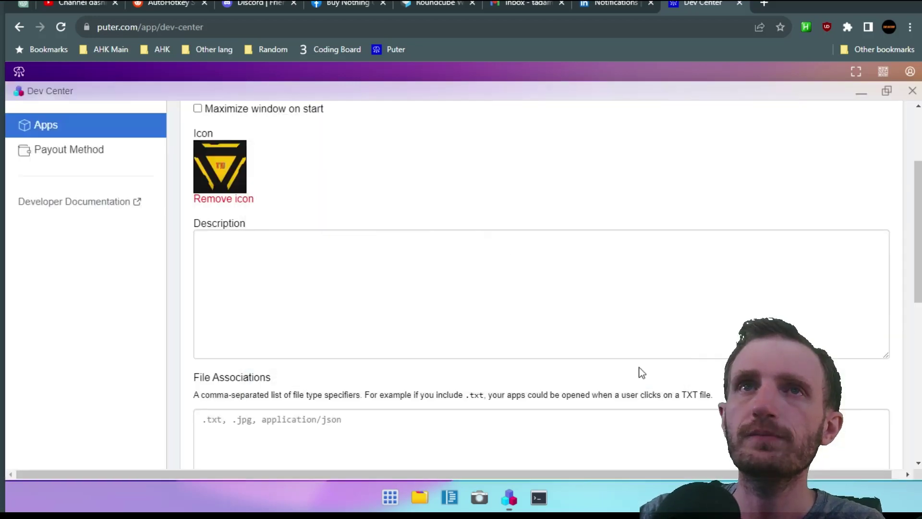
Step: Enter the description 'this is a test and only a test'
scroll(425, 185, down, 1)
click(378, 212)
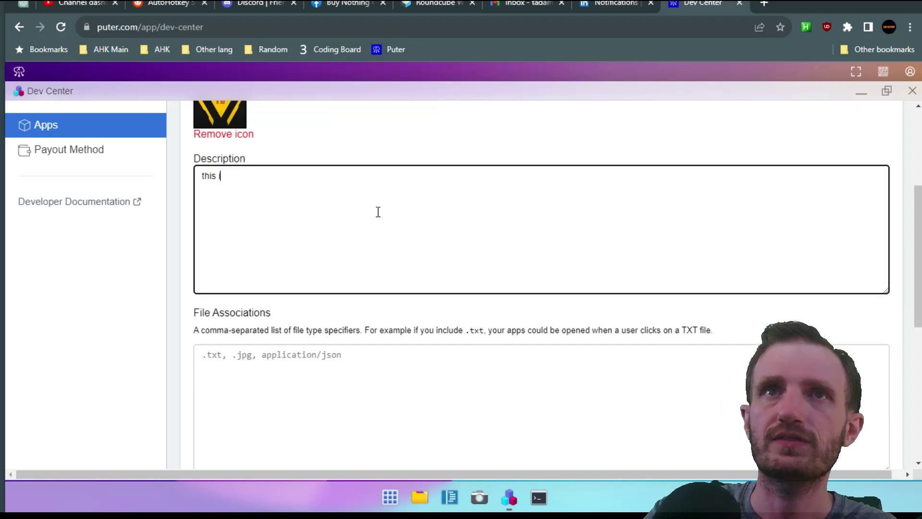
text(this is a test and only a test)
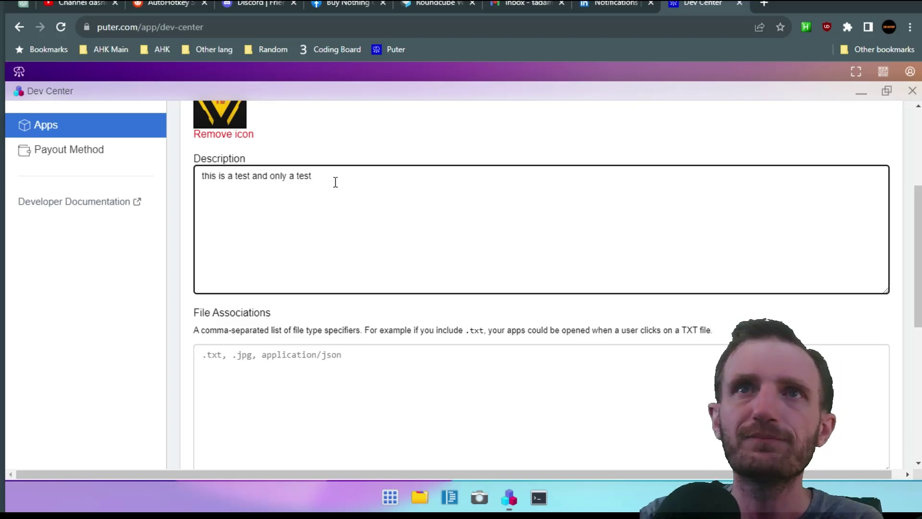
scroll(335, 182, down, 4)
click(314, 208)
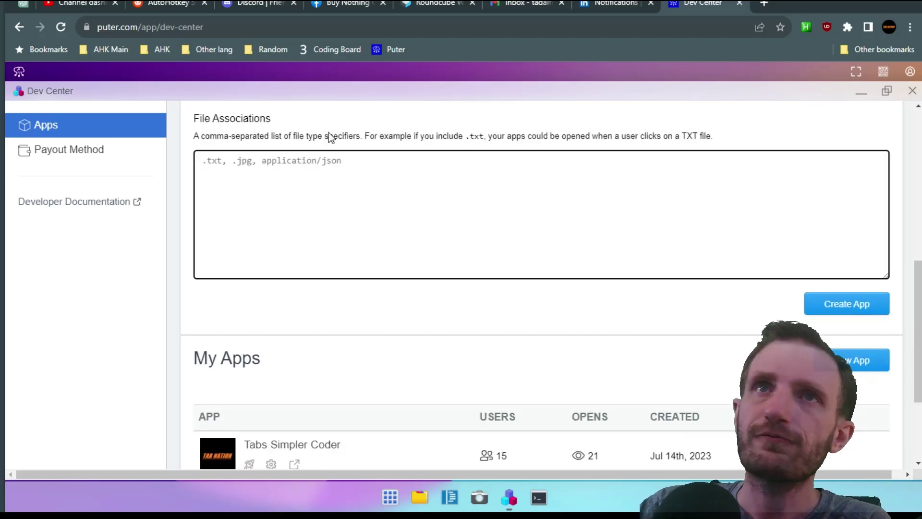
scroll(449, 368, up, 1)
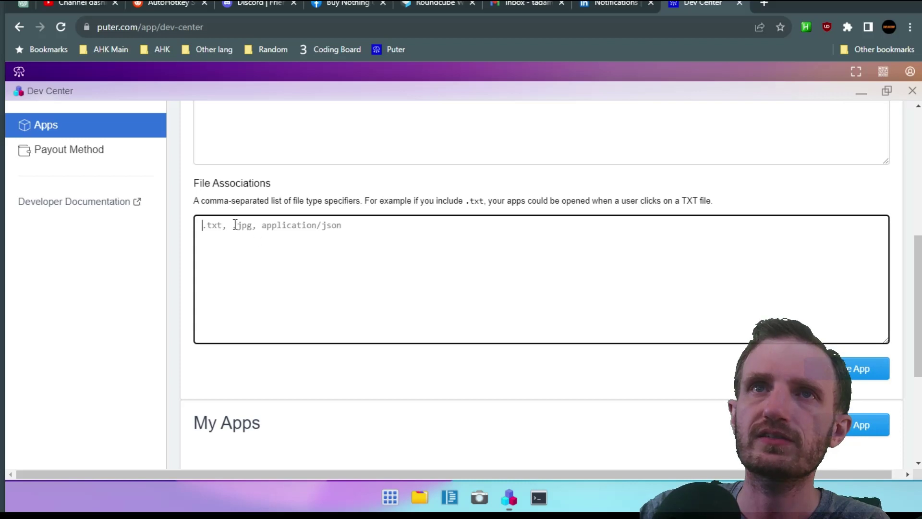
scroll(330, 259, up, 4)
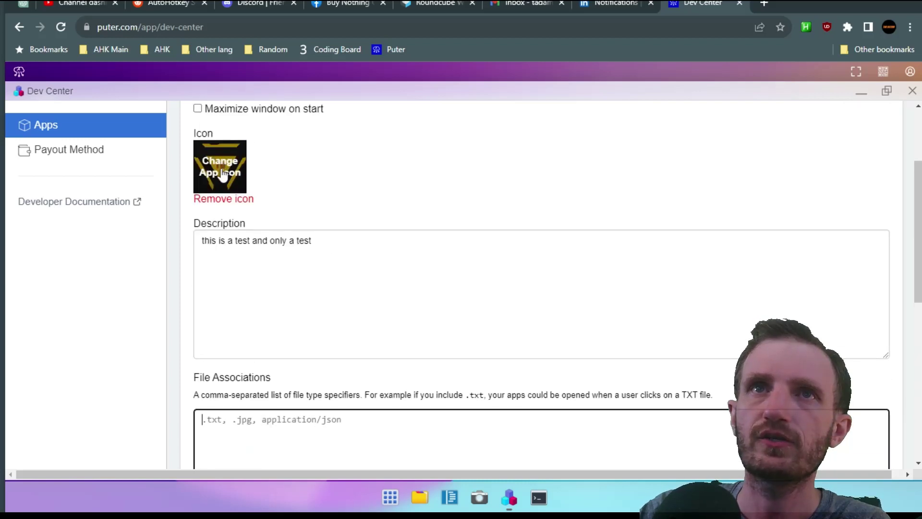
scroll(302, 298, down, 5)
scroll(304, 298, down, 1)
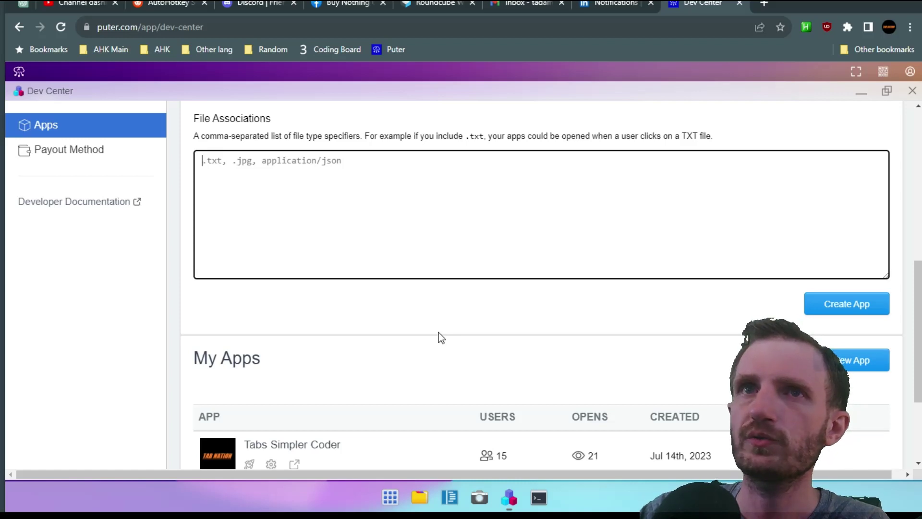
scroll(439, 333, down, 3)
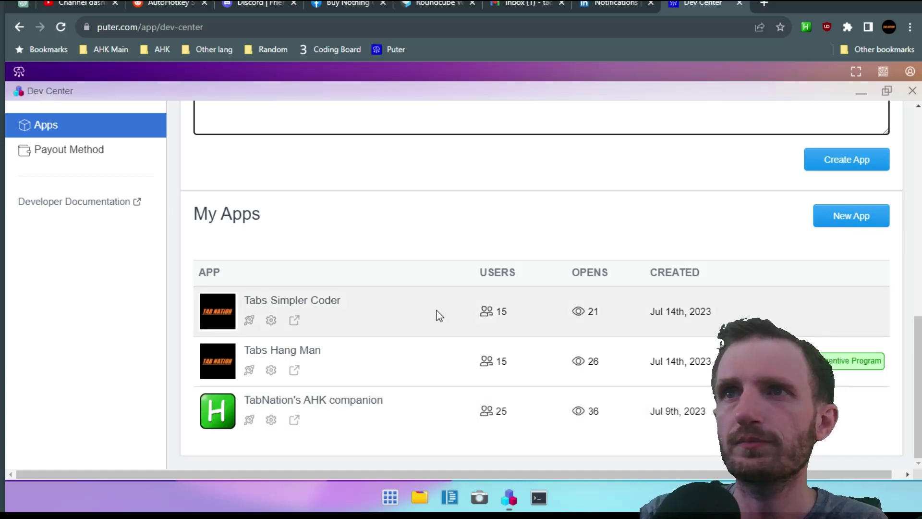
scroll(495, 456, up, 4)
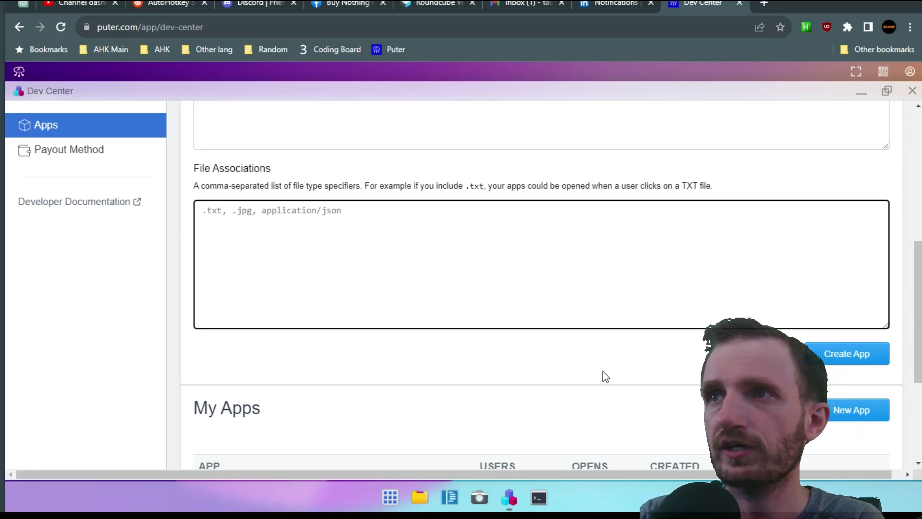
scroll(603, 375, down, 3)
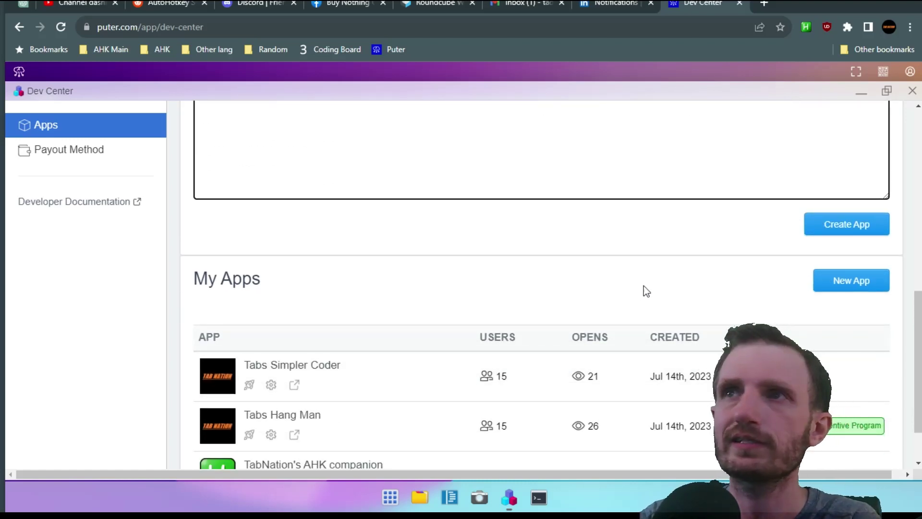
scroll(670, 283, up, 2)
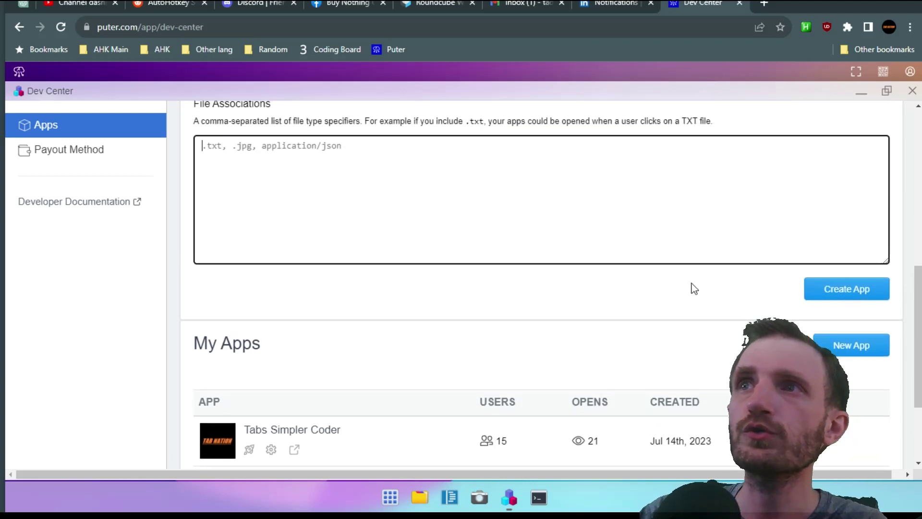
Step: Create the tab youtube test app, launch it, and select its sample code
click(863, 293)
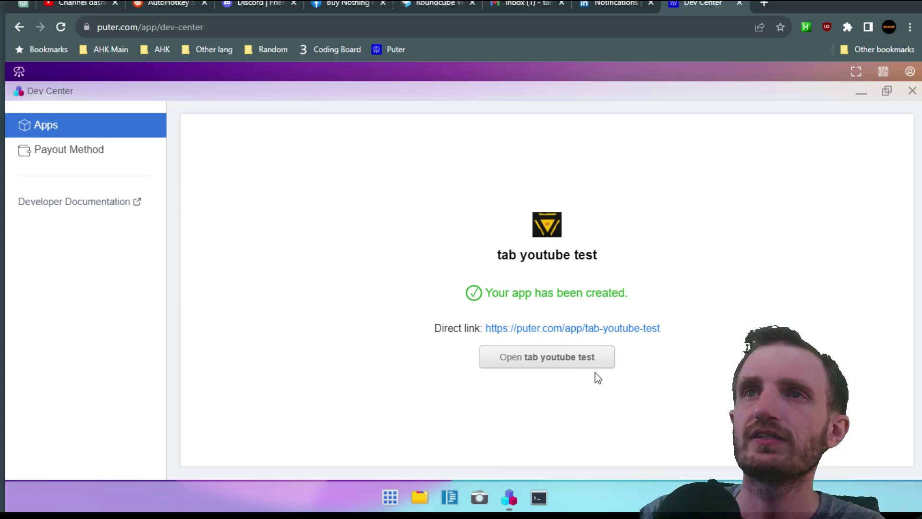
click(556, 362)
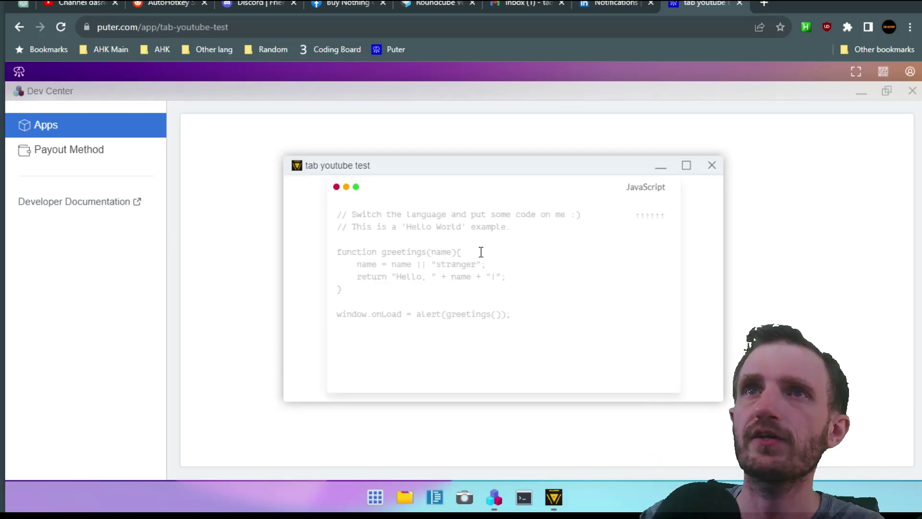
key(ctrl+a)
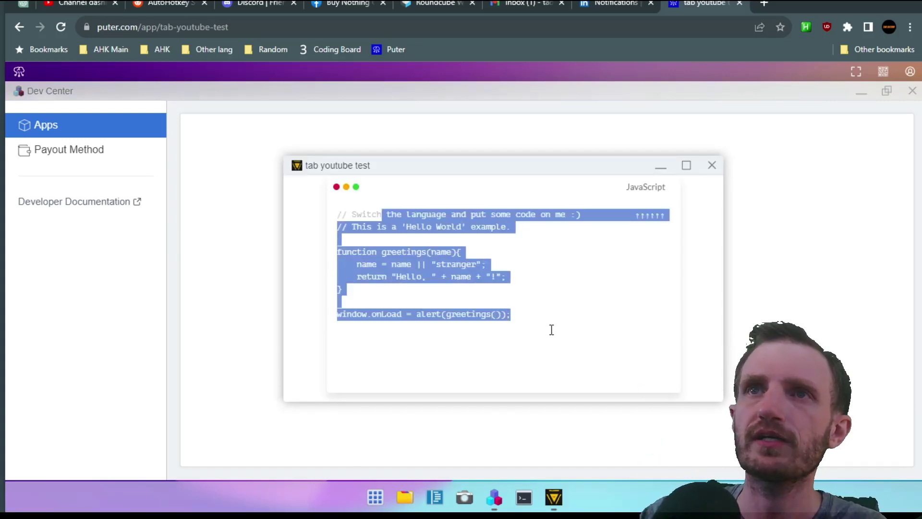
click(549, 327)
Step: Switch the test app's editor language to HTML, then close its window
click(653, 186)
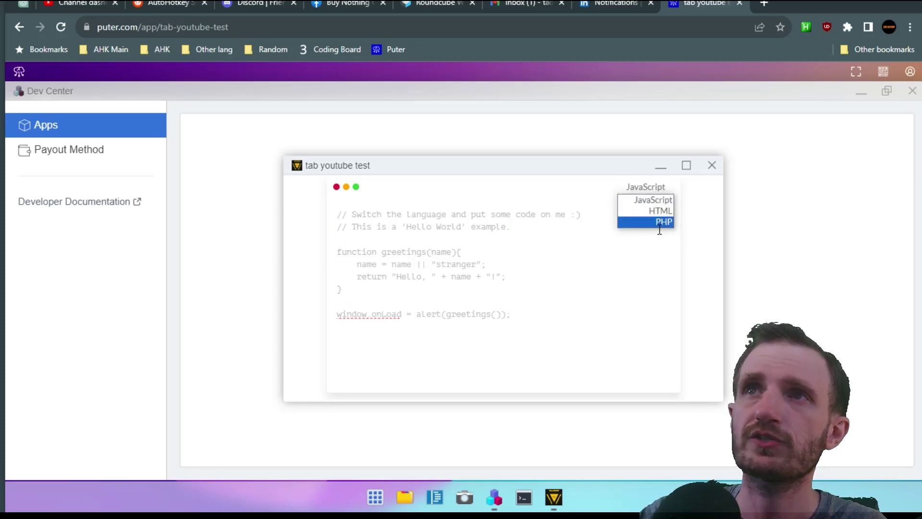
click(661, 209)
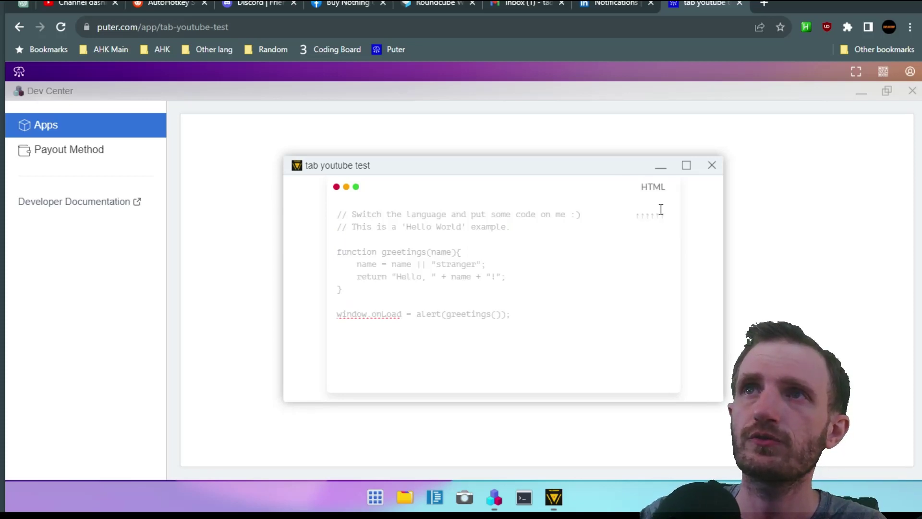
drag(514, 315, 325, 200)
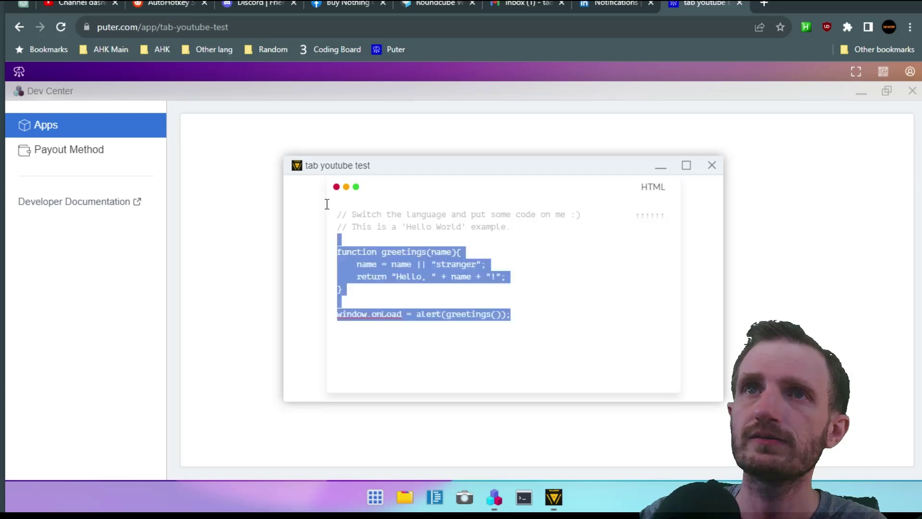
click(531, 302)
click(647, 200)
click(603, 232)
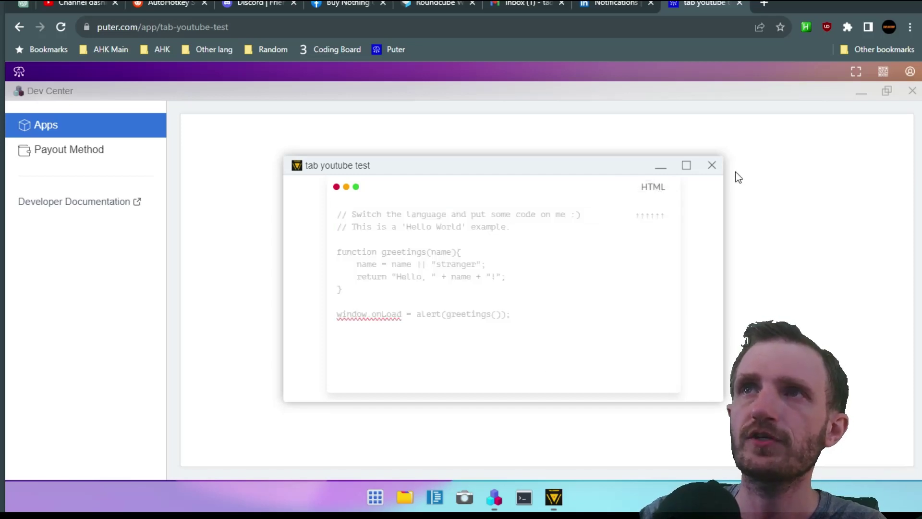
drag(716, 401, 687, 425)
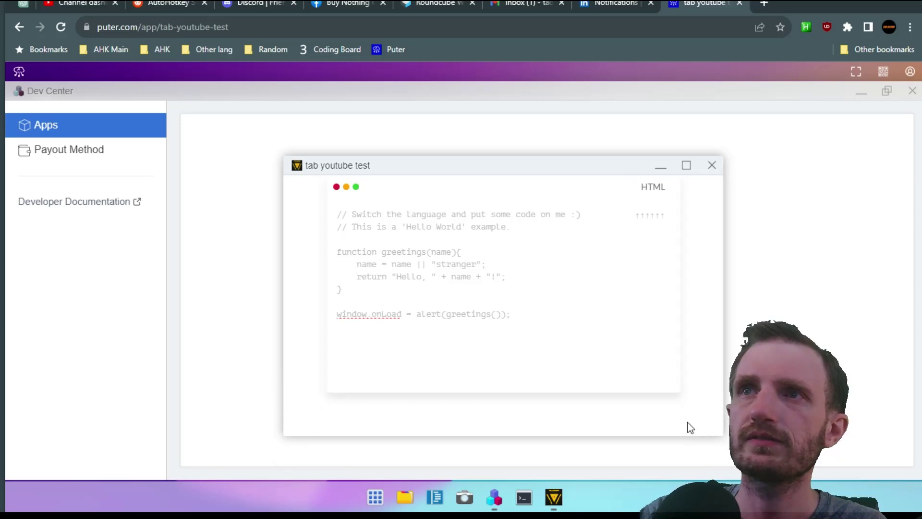
click(712, 165)
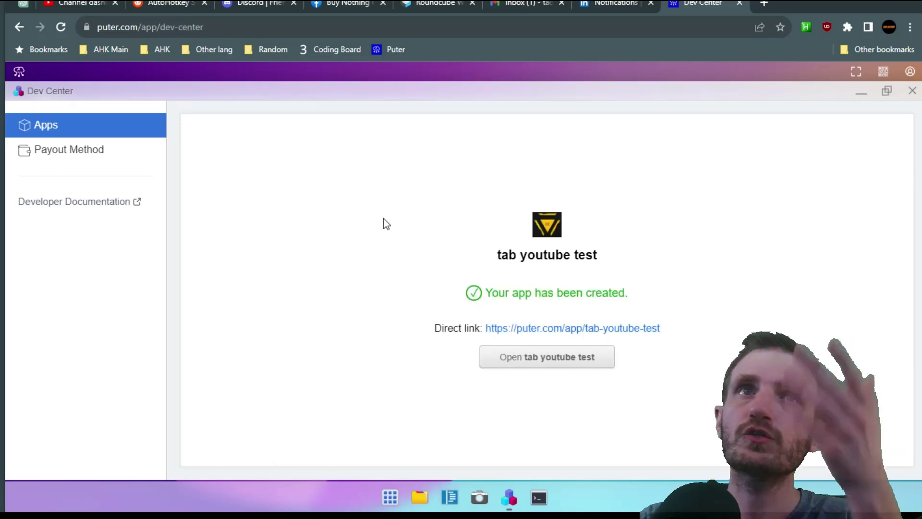
Step: From My Apps, open the app's direct link in a tab, close it, and relaunch tab youtube test
click(93, 130)
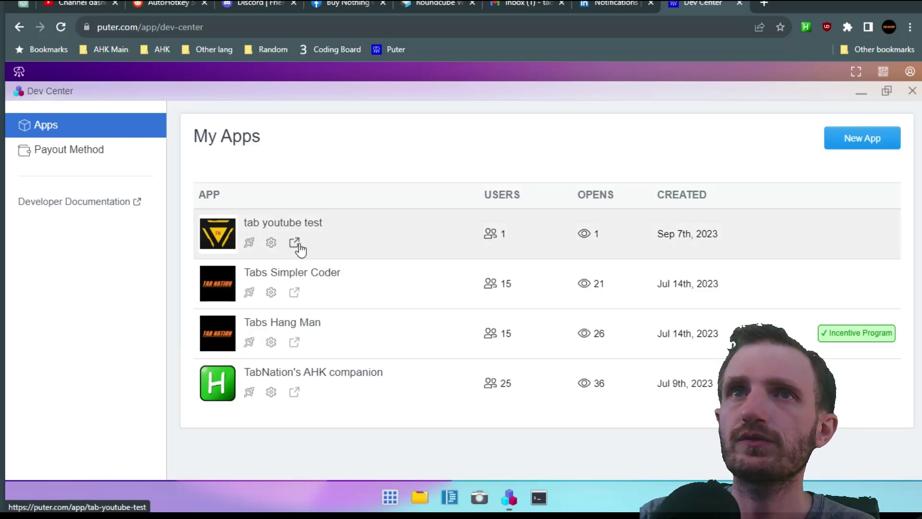
click(294, 243)
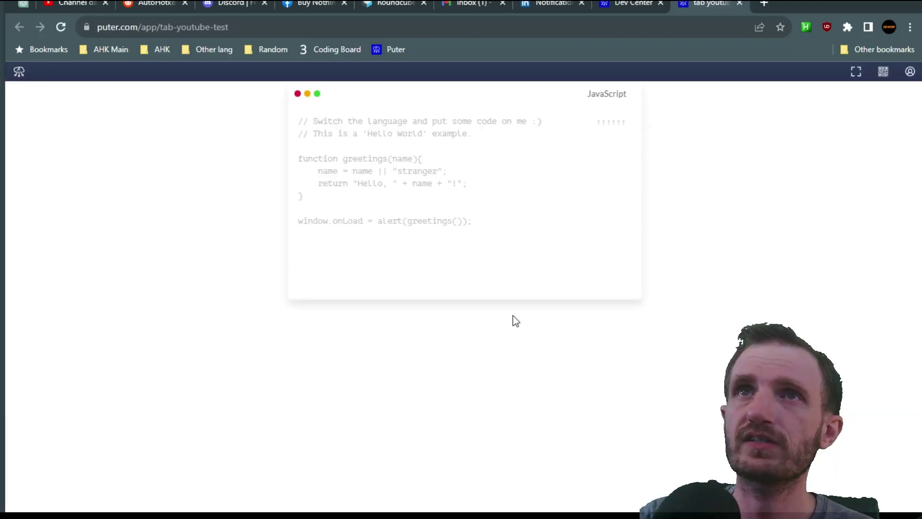
click(741, 4)
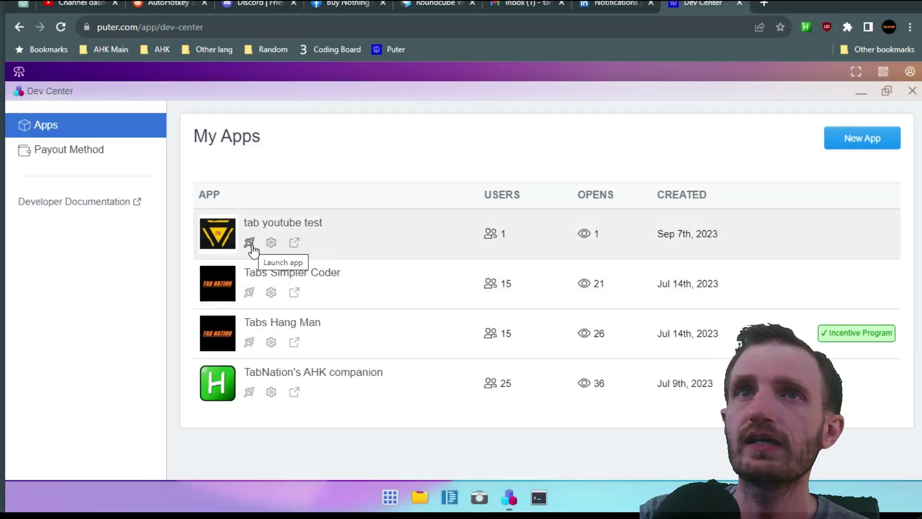
click(250, 243)
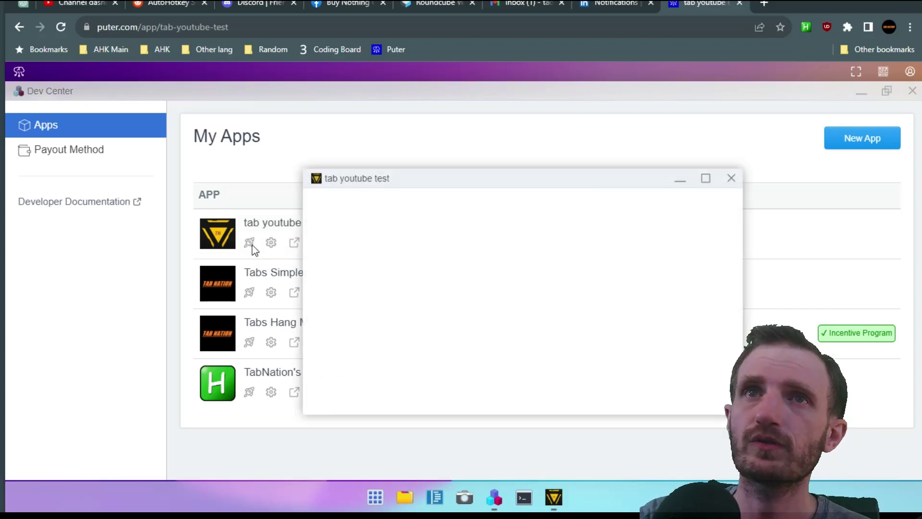
Step: Close the running app, save tab youtube test's settings unchanged, and go back to My Apps
click(736, 181)
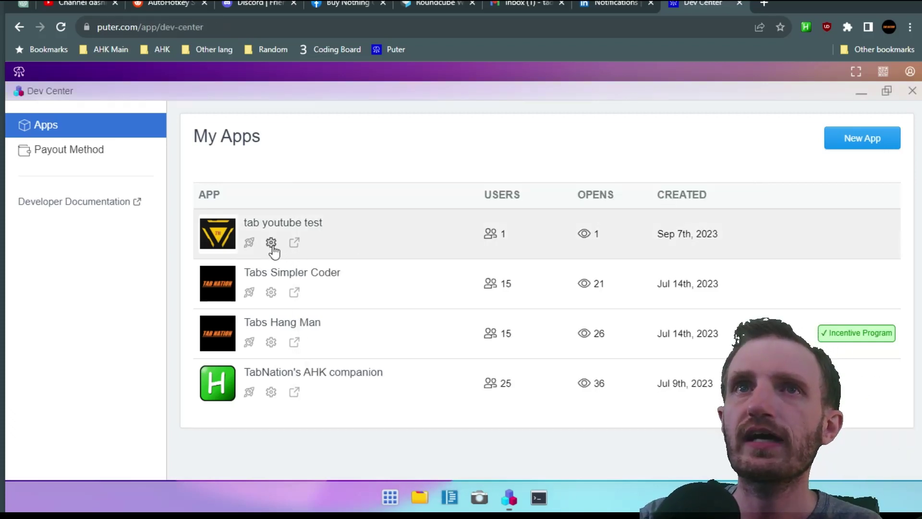
click(272, 243)
scroll(312, 289, down, 8)
scroll(314, 288, up, 6)
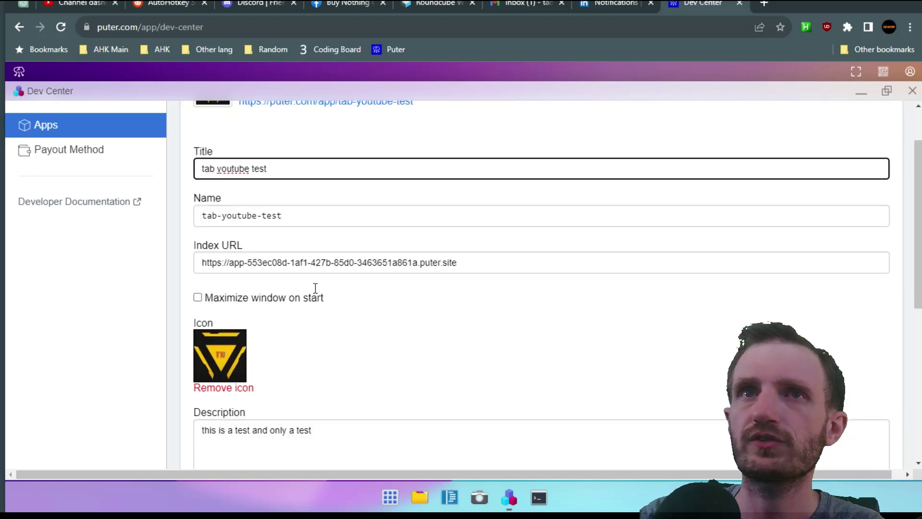
scroll(312, 317, down, 1)
click(323, 363)
scroll(336, 379, down, 2)
scroll(351, 390, down, 3)
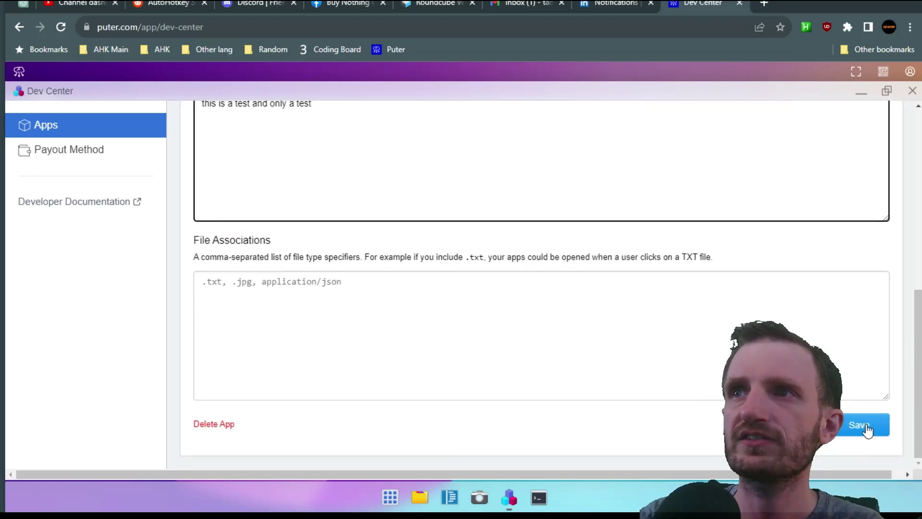
click(848, 431)
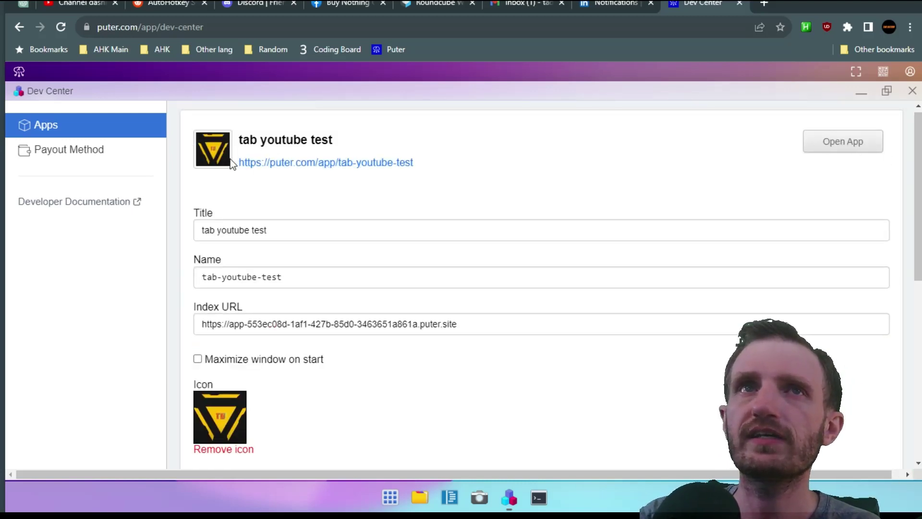
click(37, 126)
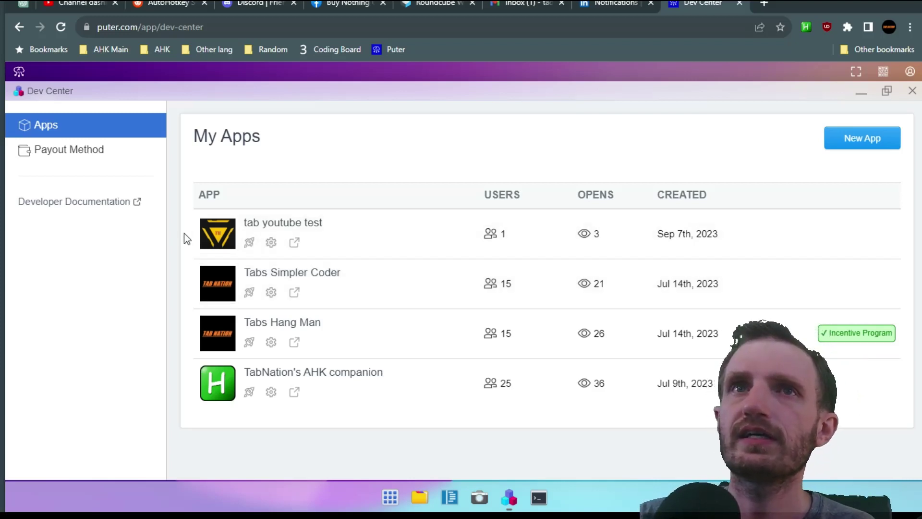
Step: Delete the tab youtube test app permanently from its settings page
click(271, 242)
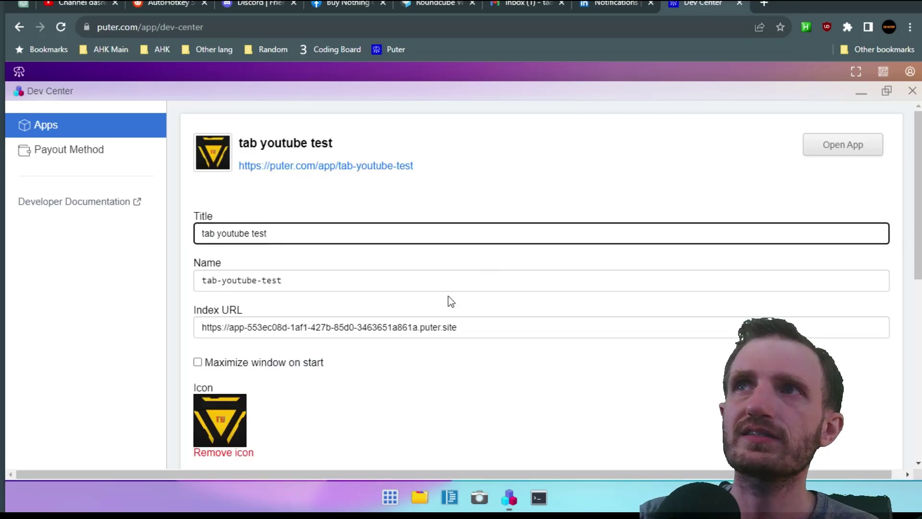
scroll(446, 292, down, 10)
scroll(444, 291, down, 1)
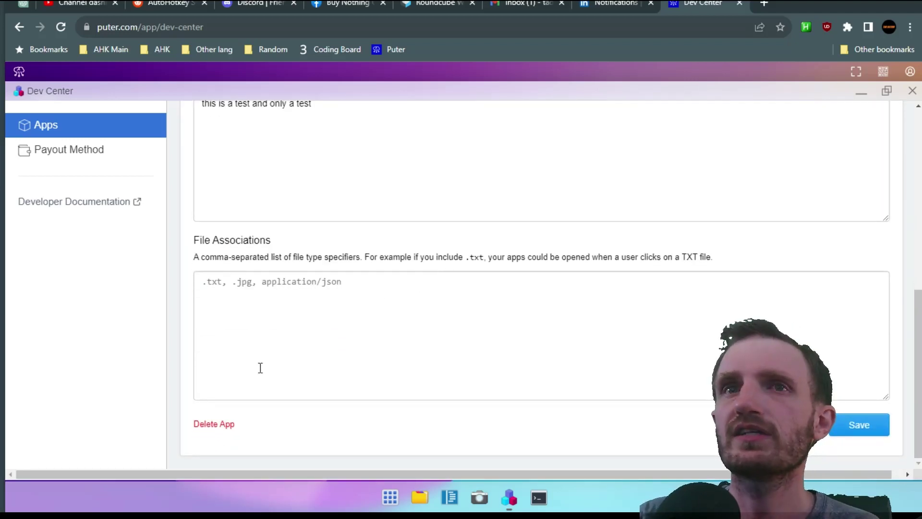
click(214, 424)
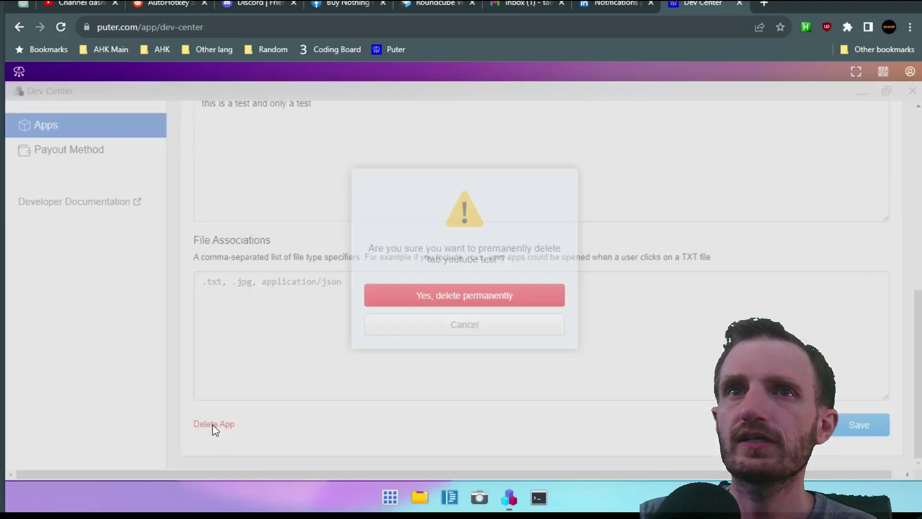
click(447, 296)
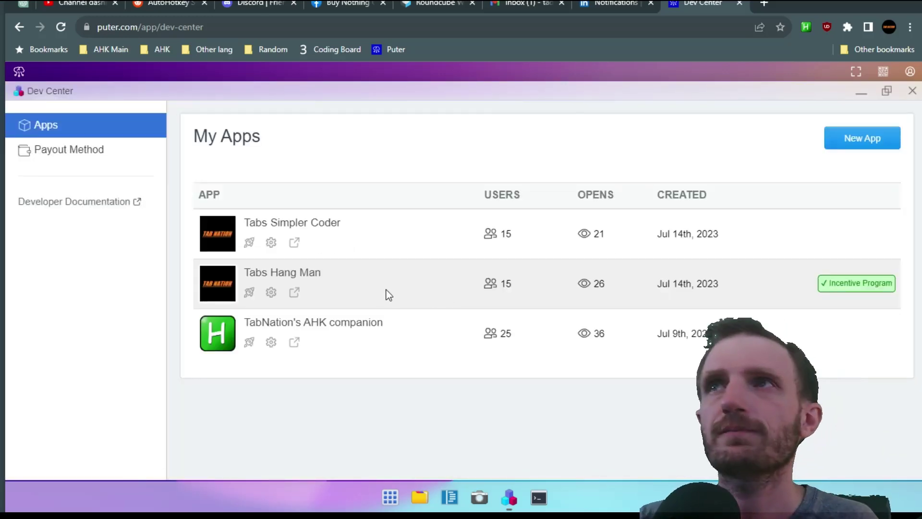
click(68, 206)
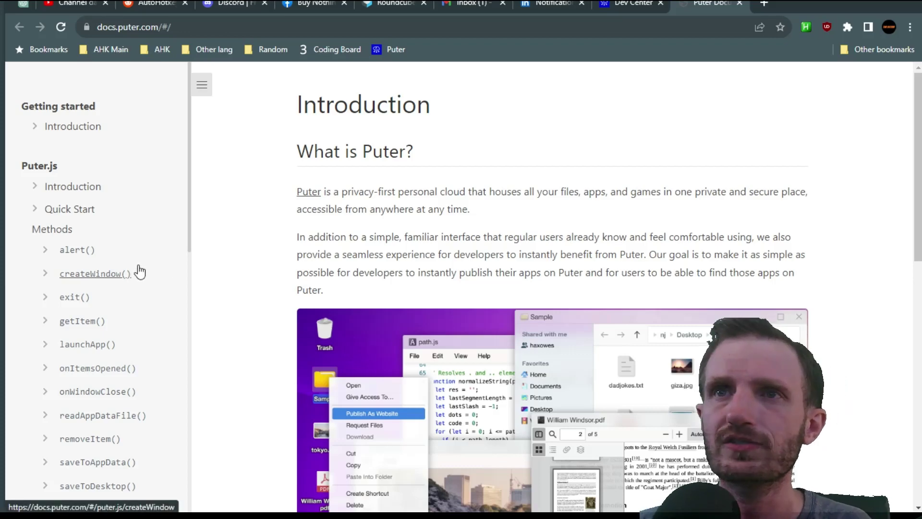
scroll(137, 271, down, 5)
scroll(103, 367, up, 5)
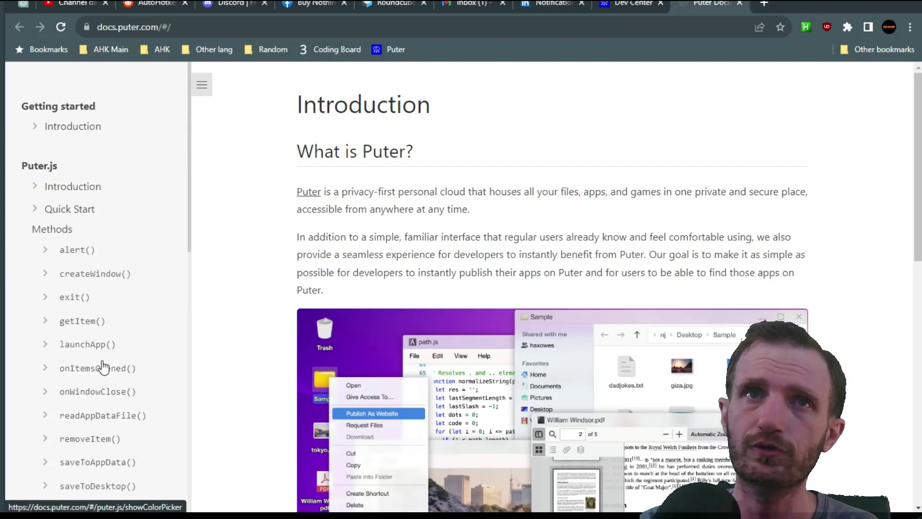
click(78, 260)
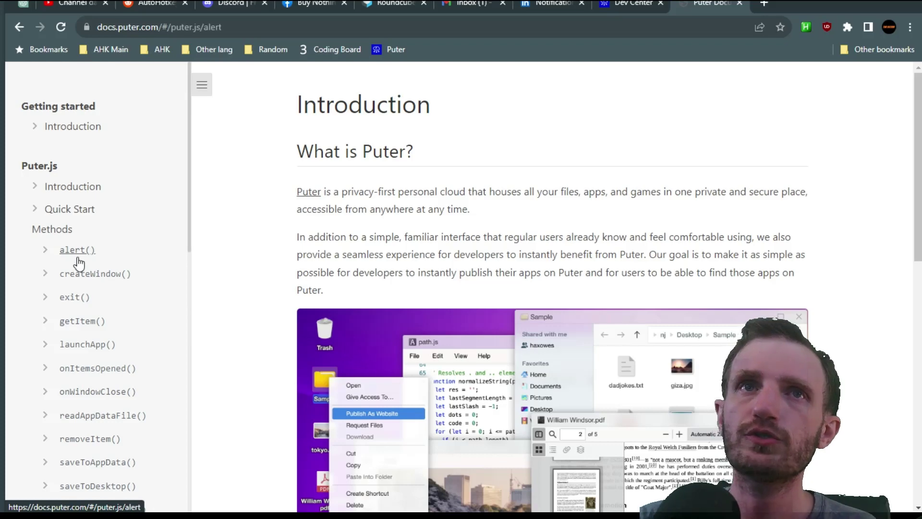
drag(343, 144, 610, 188)
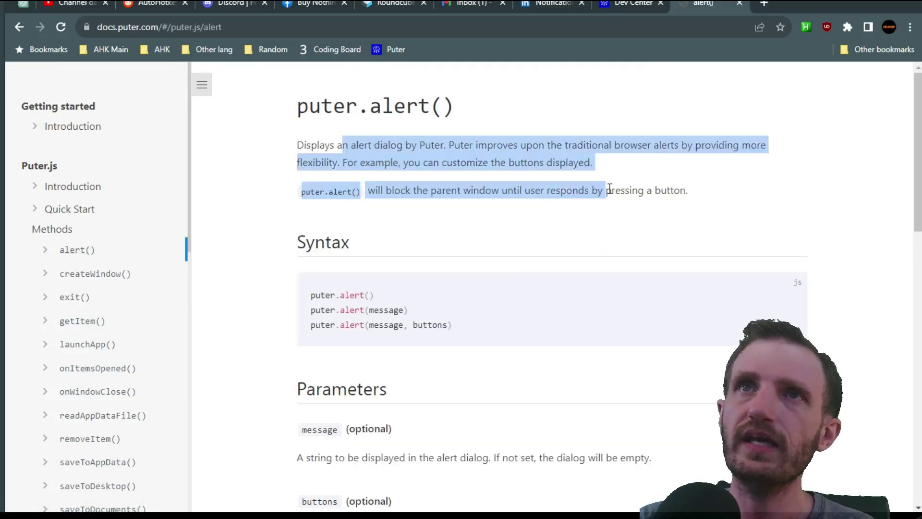
click(498, 251)
scroll(119, 322, down, 11)
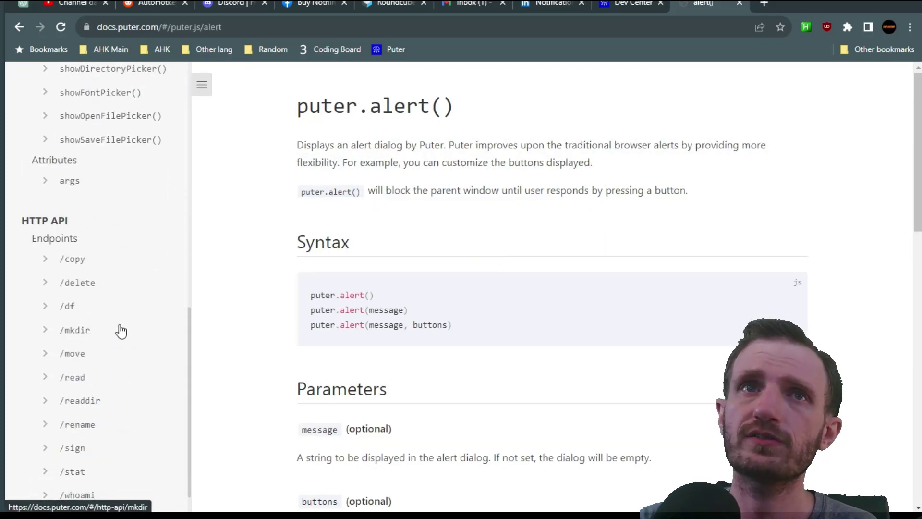
scroll(120, 330, up, 12)
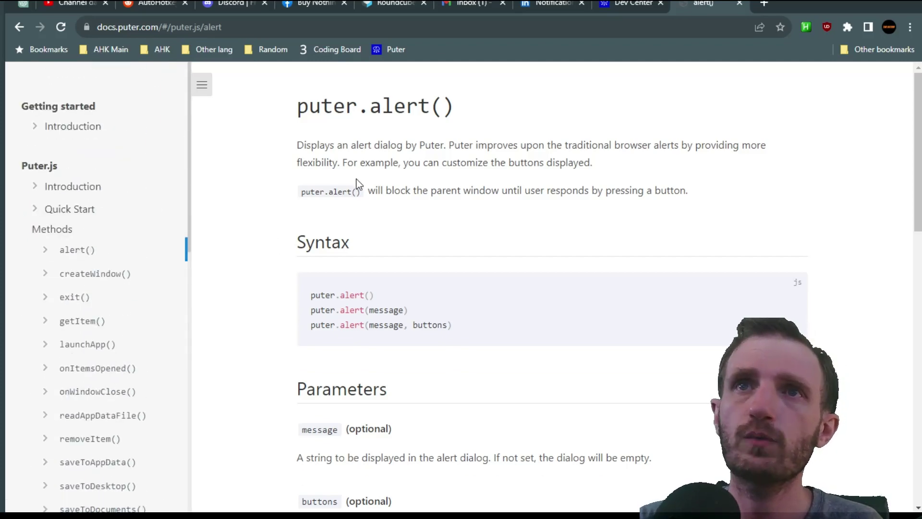
scroll(303, 324, down, 5)
scroll(304, 323, up, 5)
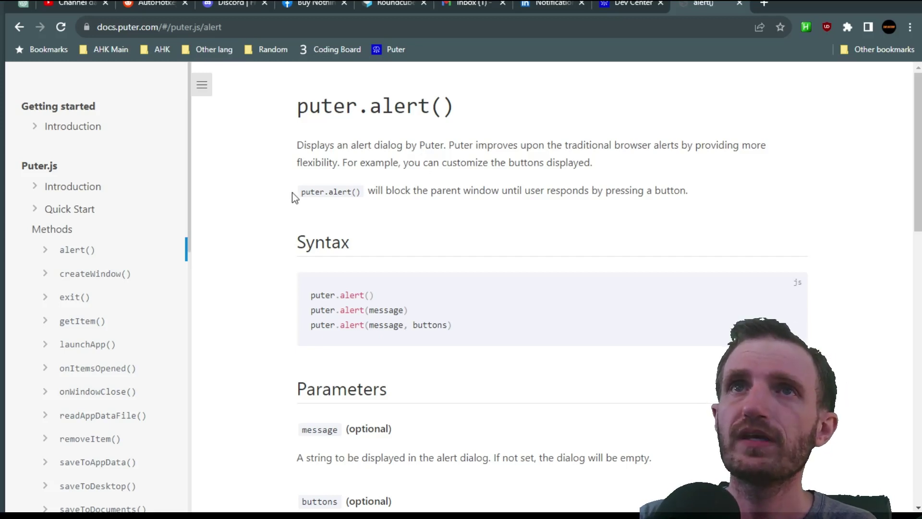
drag(298, 290, 528, 370)
scroll(447, 389, down, 7)
scroll(403, 447, up, 7)
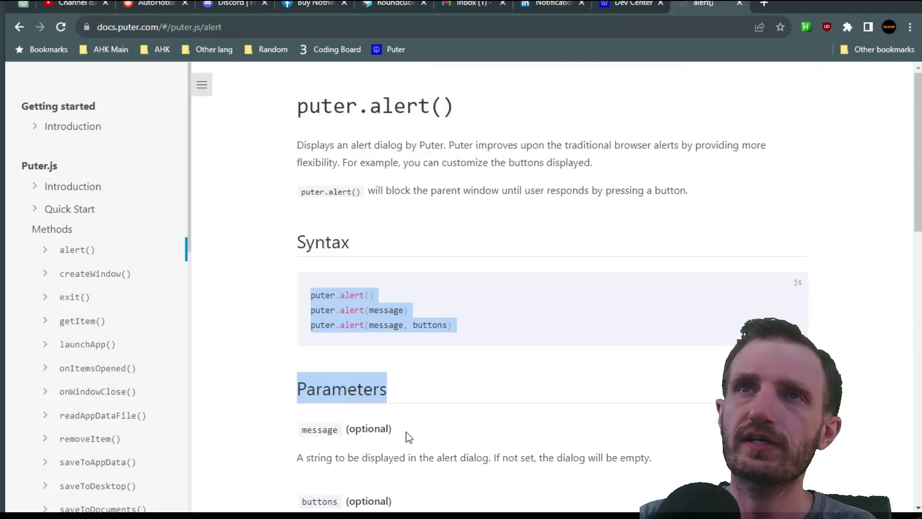
click(451, 183)
scroll(101, 248, down, 13)
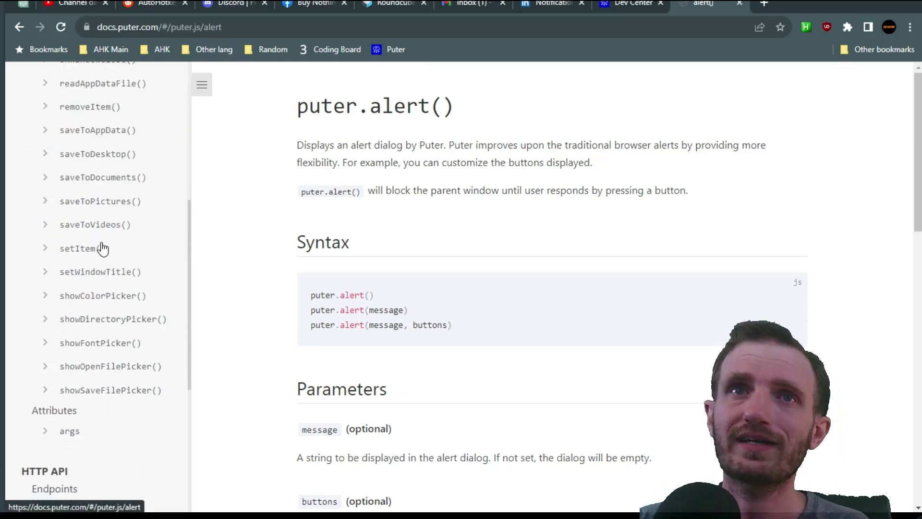
scroll(109, 316, up, 13)
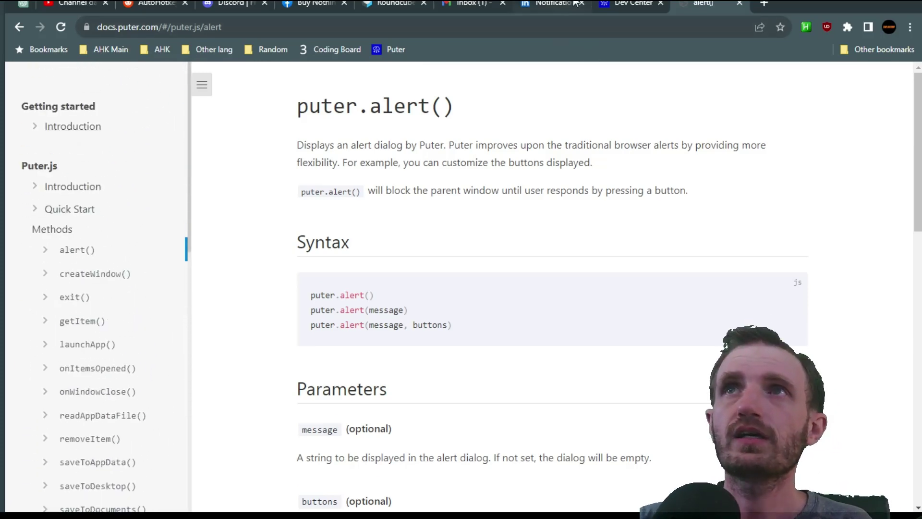
click(739, 4)
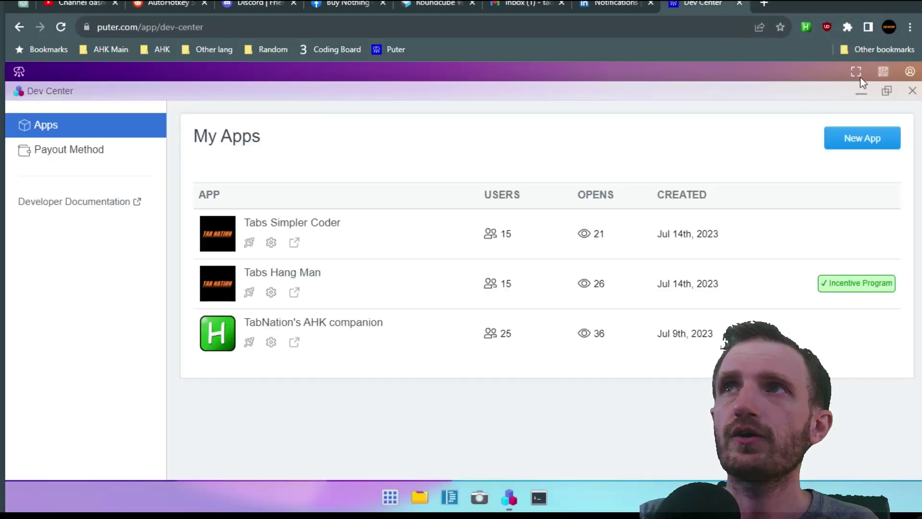
click(910, 91)
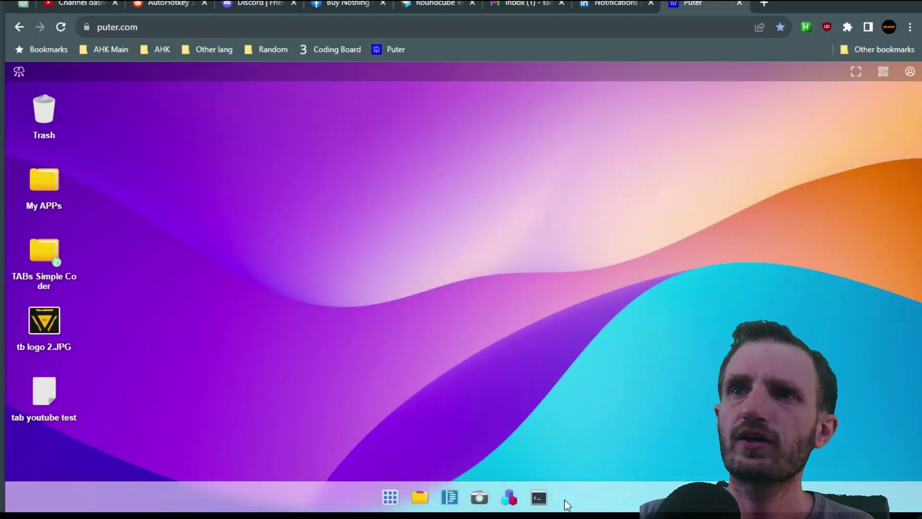
click(514, 503)
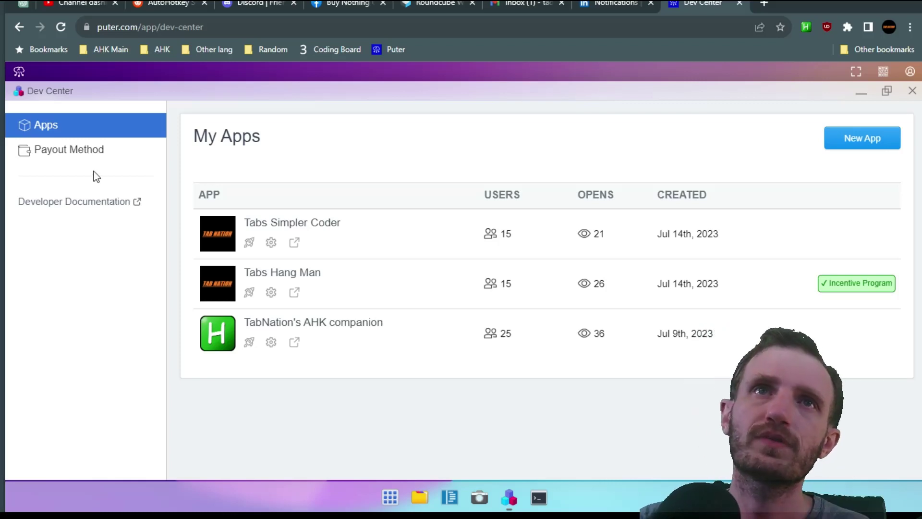
Step: Open the Payout Method page and select the linked PayPal account's e-mail address
click(74, 153)
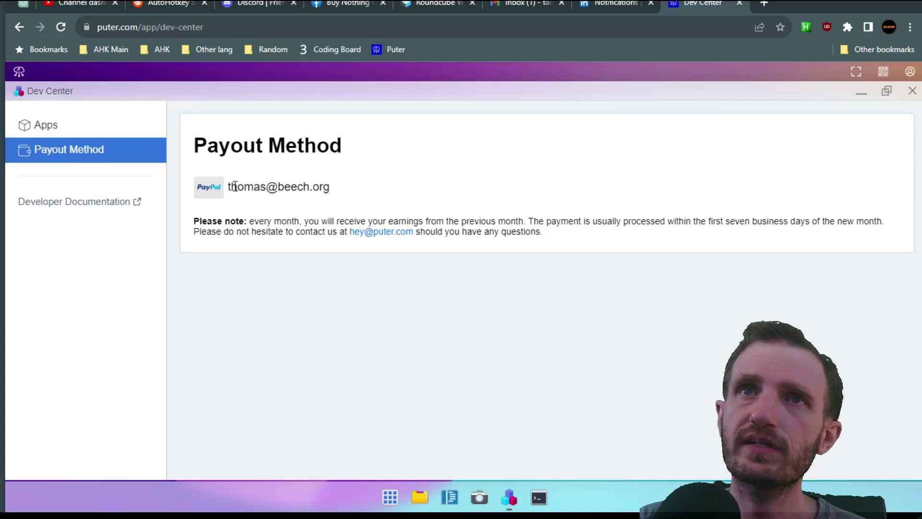
drag(232, 188, 344, 189)
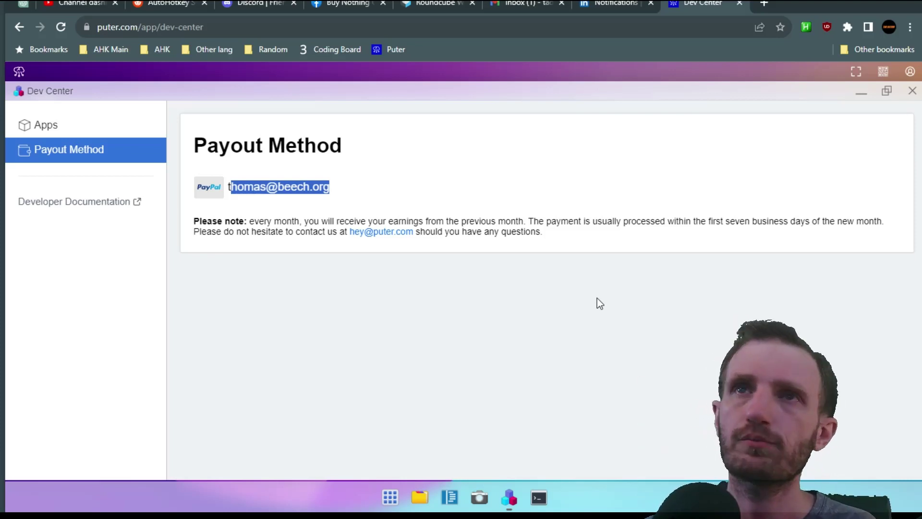
Step: Close the Dev Center window, returning to the Puter desktop with its app and file icons
click(911, 91)
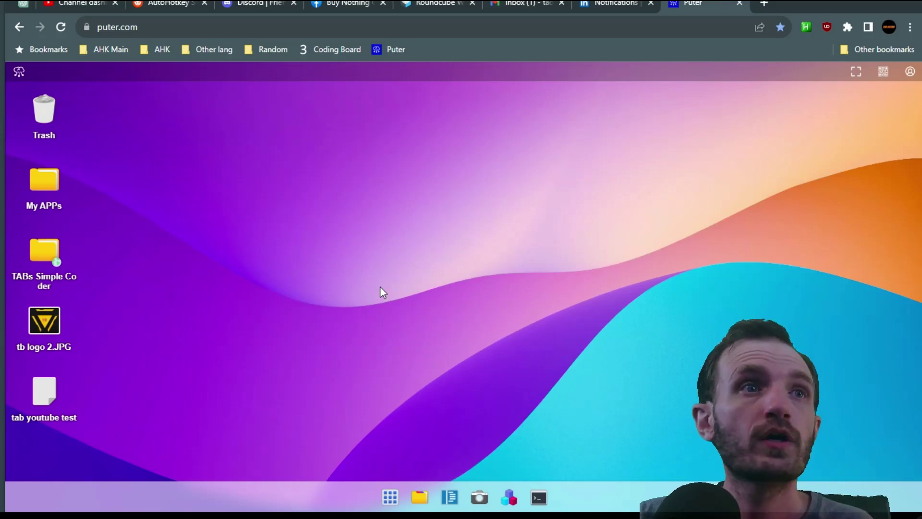